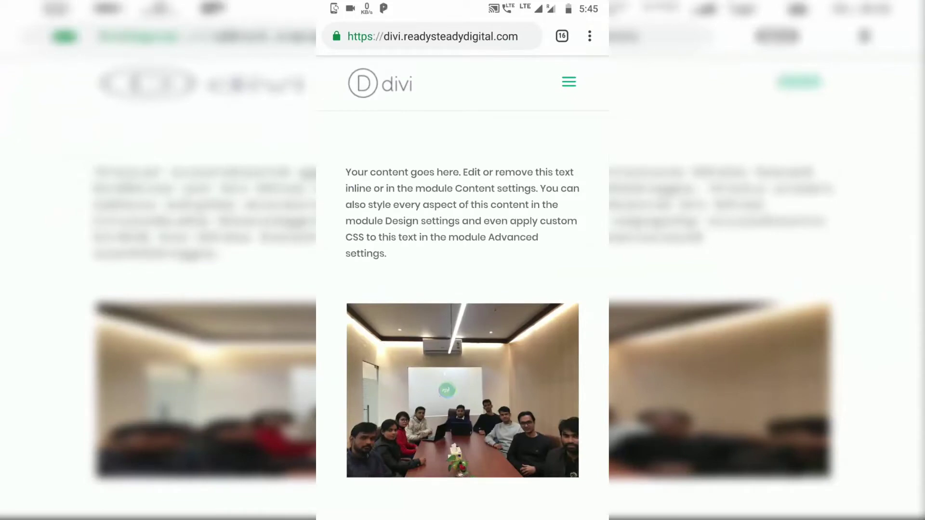
scroll(463, 290, "down", 3)
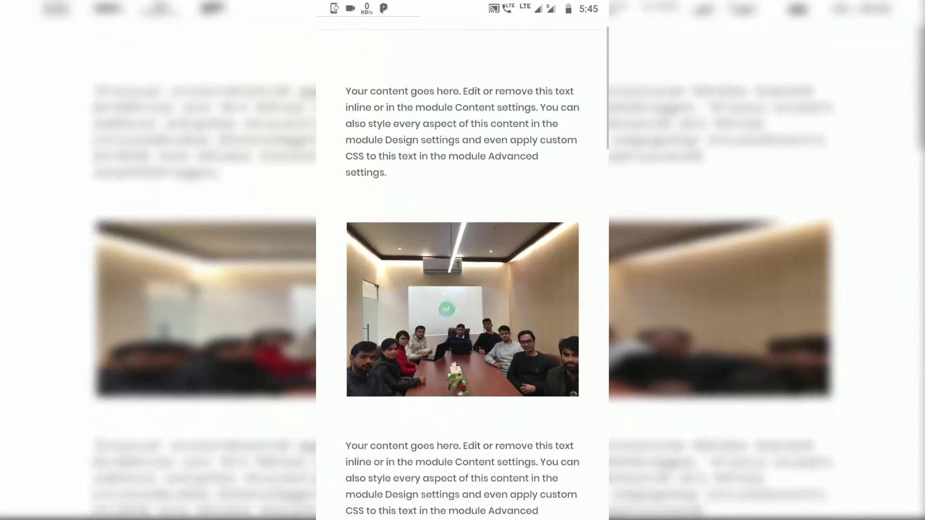
scroll(463, 290, "down", 5)
scroll(463, 290, "up", 6)
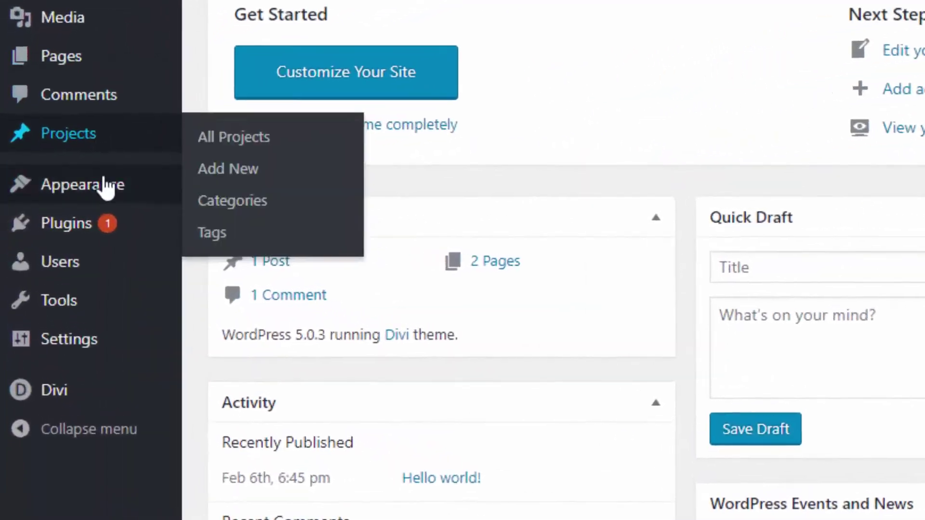
mouse_move(86, 184)
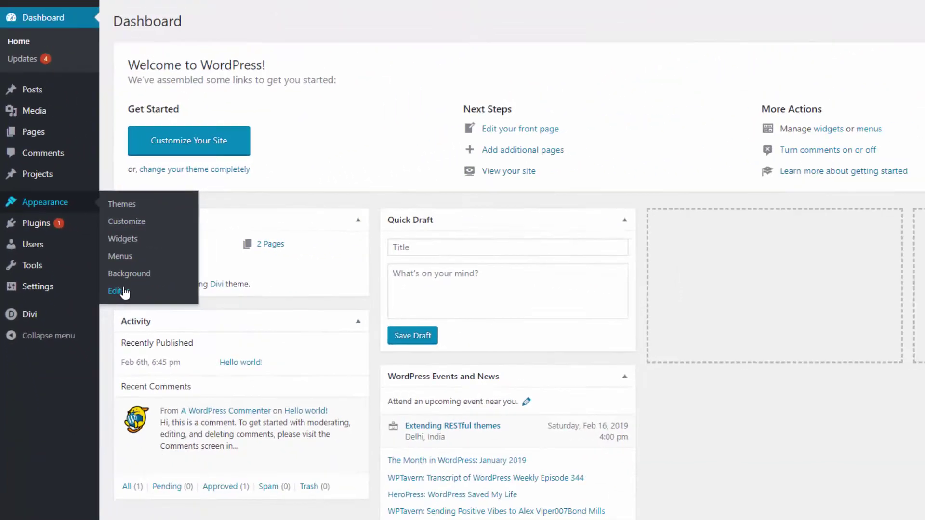
Open Divi's header.php in the theme file editor, keeping Divi as the selected theme
left_click(94, 277)
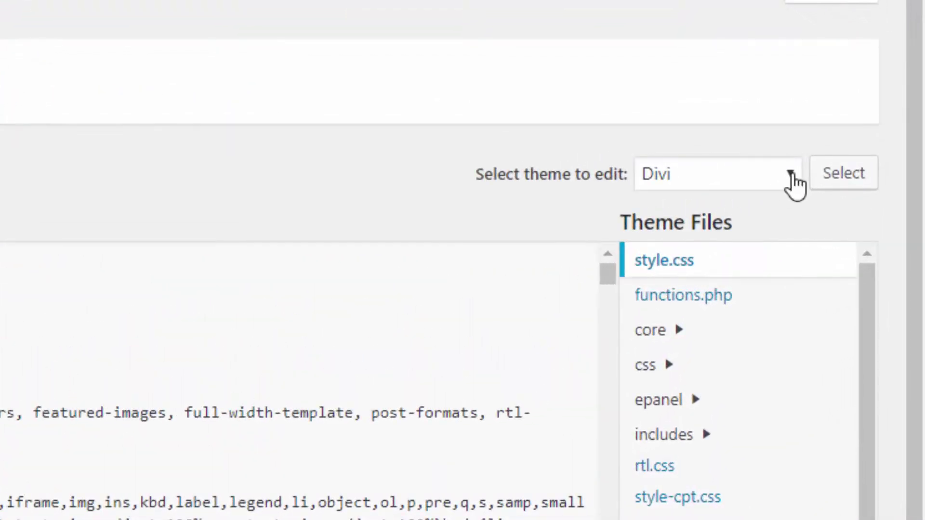
left_click(781, 172)
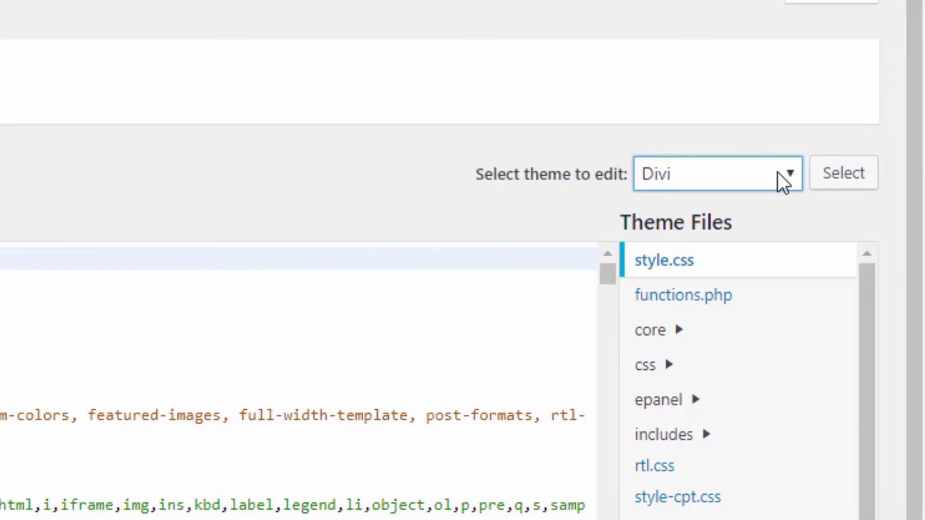
left_click(790, 177)
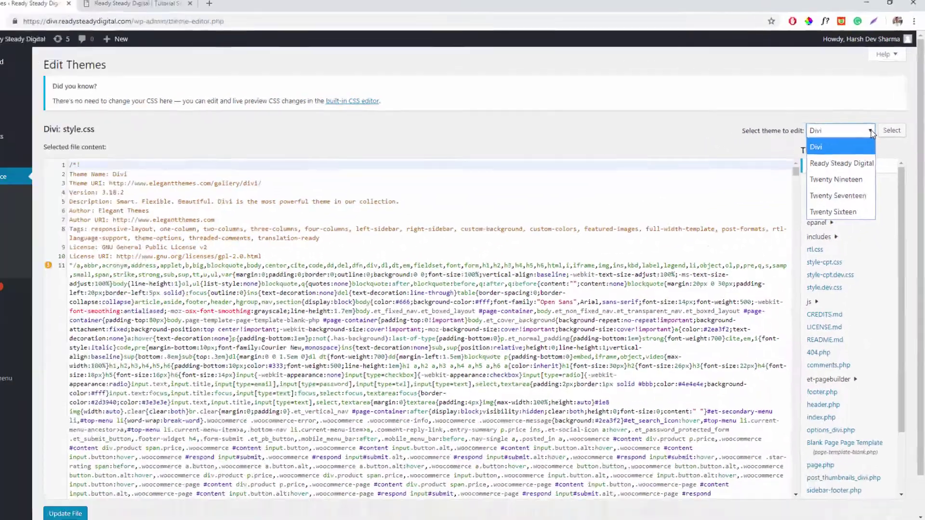
left_click(873, 130)
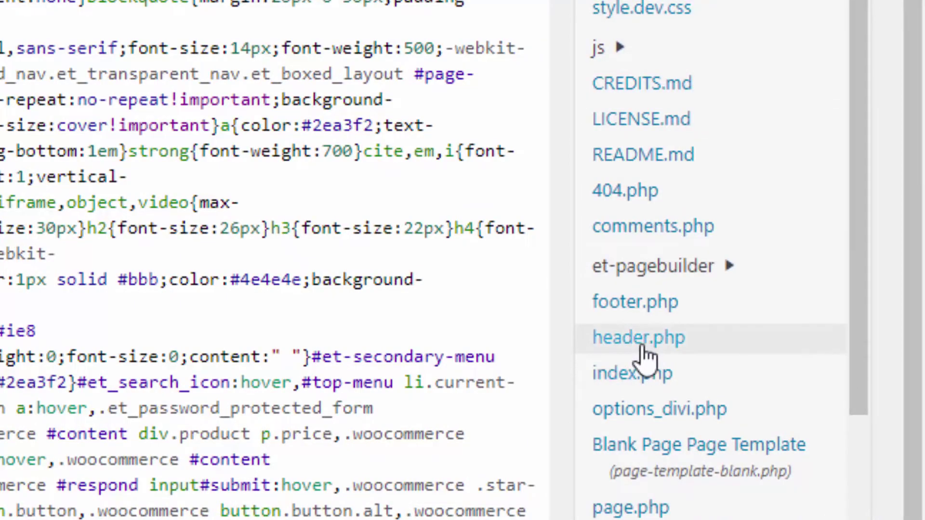
left_click(645, 354)
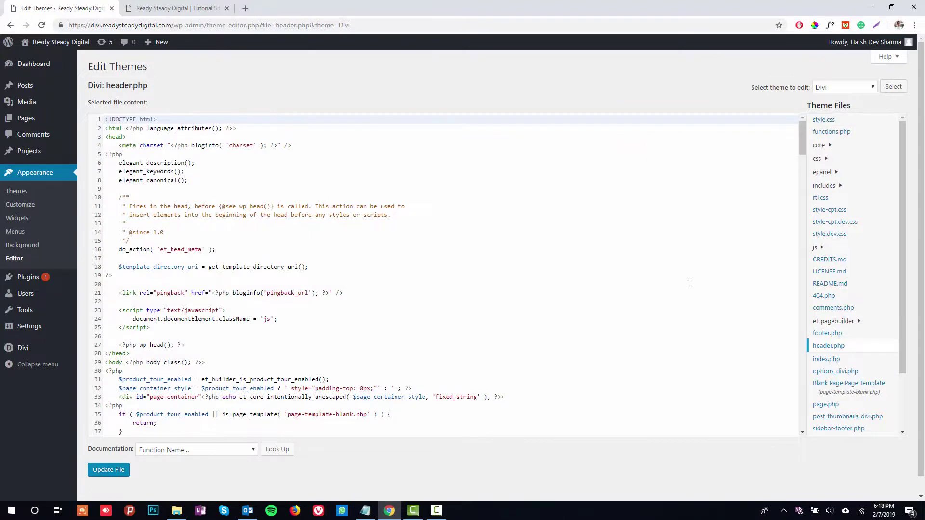
left_click(365, 510)
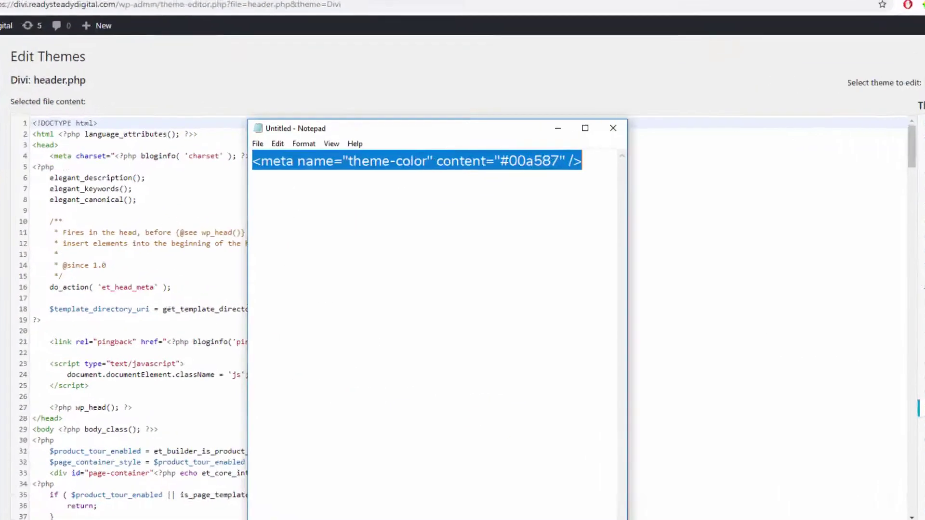
left_click(296, 242)
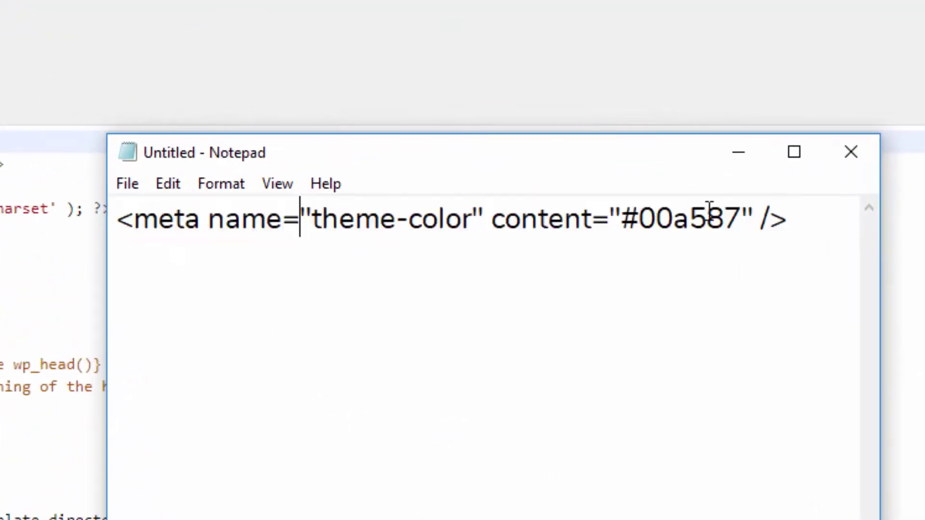
mouse_move(791, 216)
left_mouse_down()
mouse_move(608, 230)
mouse_move(115, 217)
left_mouse_up()
key("ctrl+c")
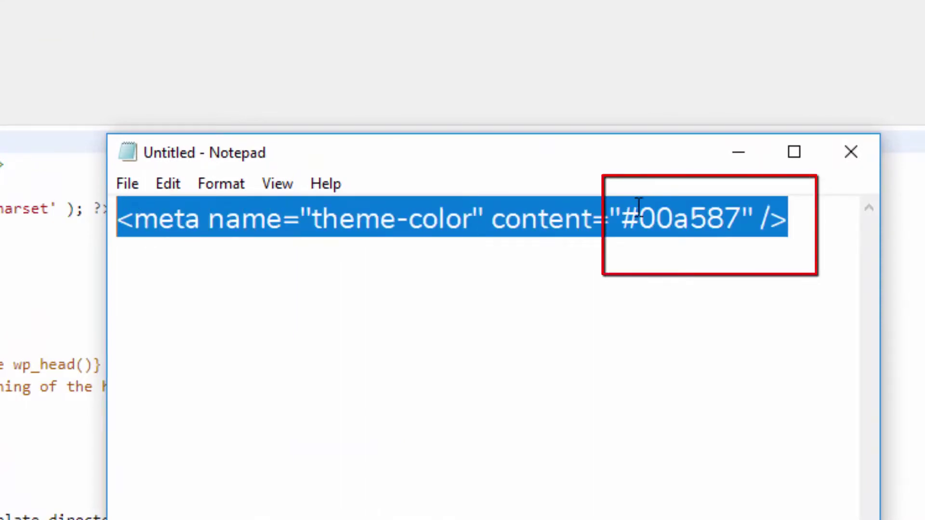
left_click(623, 217)
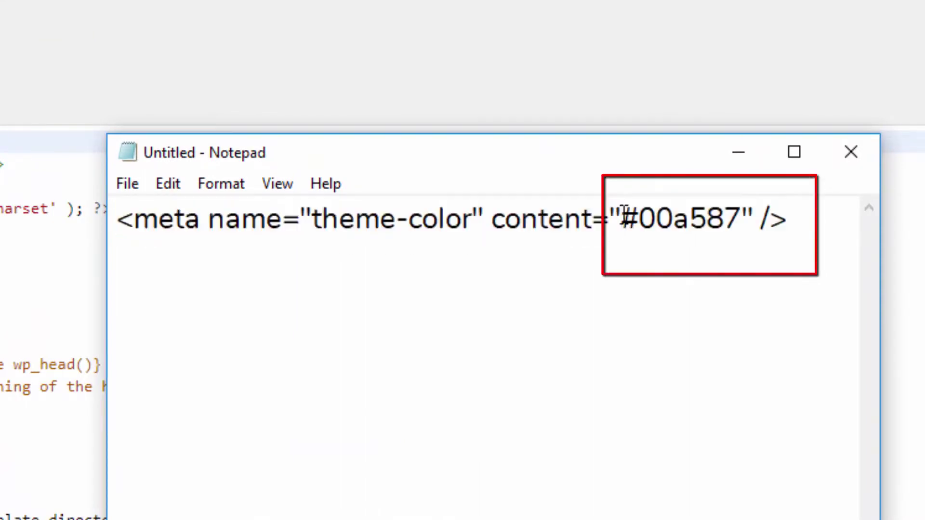
left_click_drag(622, 217, 741, 221)
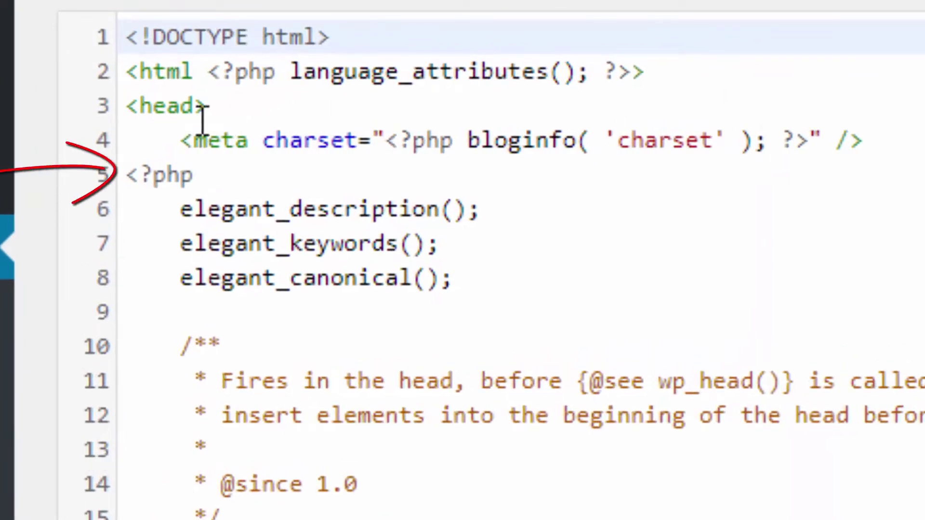
Paste the #00a587 theme-color meta tag on a new line after the charset line, then update the file
left_click(894, 148)
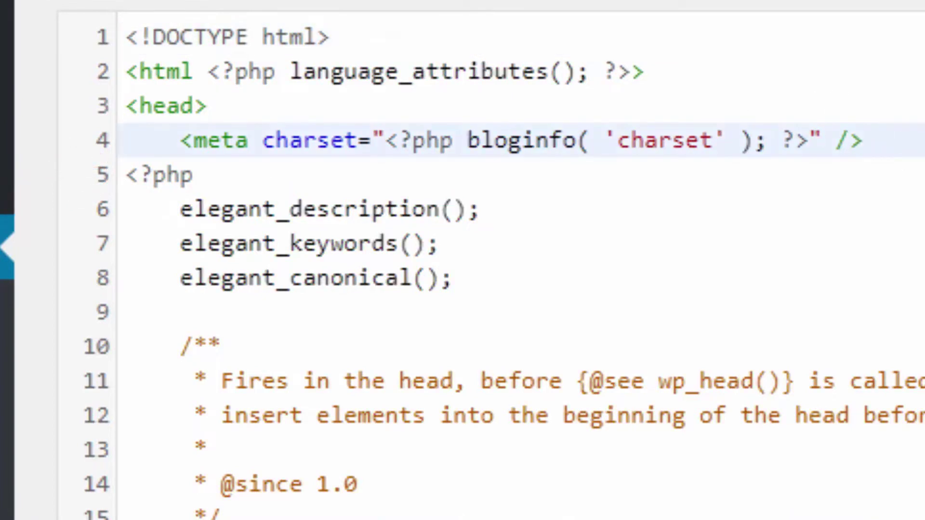
key("Return")
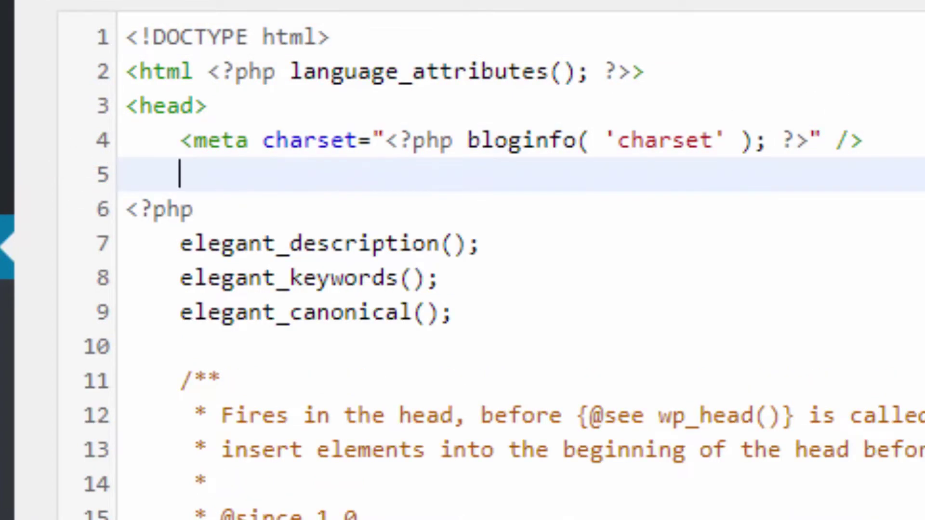
key("ctrl+v")
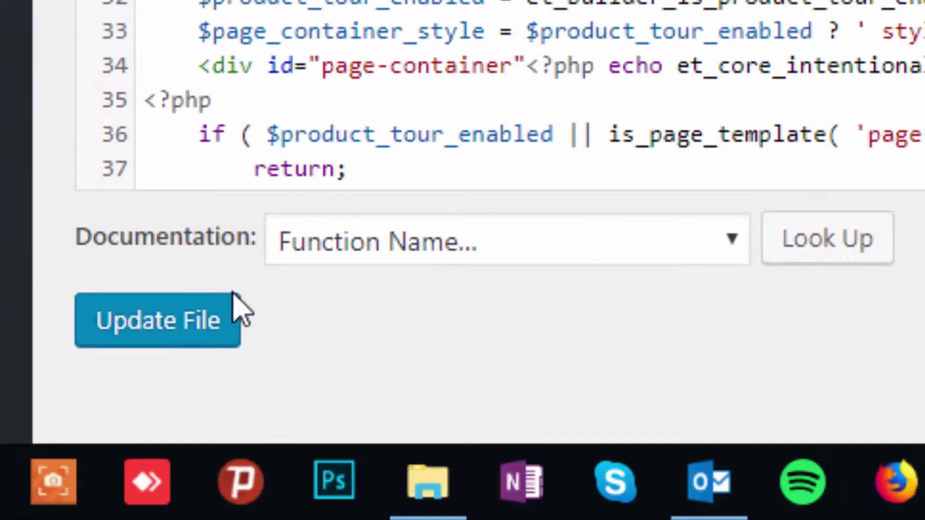
left_click(190, 334)
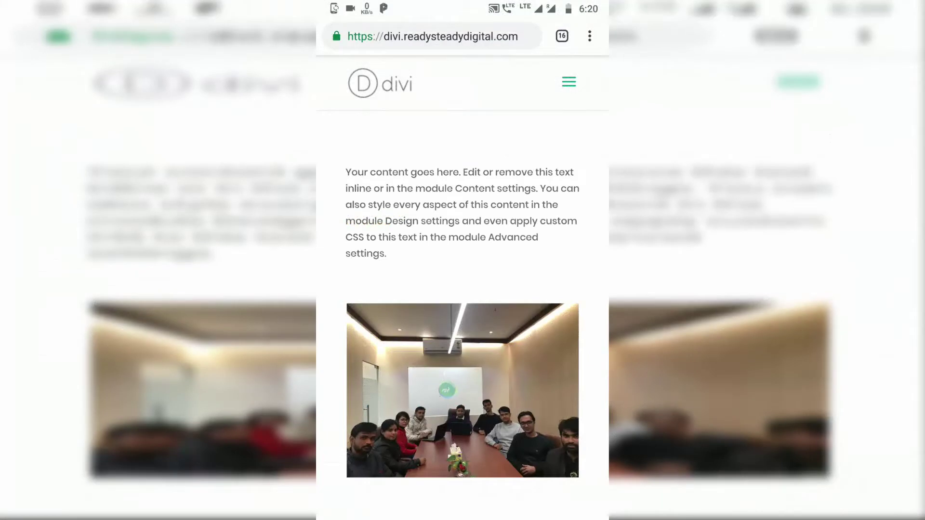
scroll(463, 217, "up", 3)
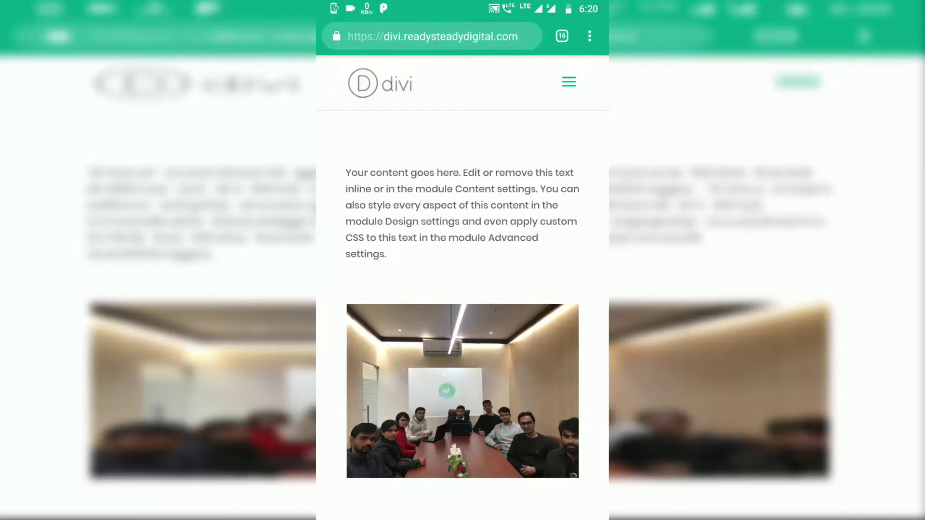
scroll(463, 289, "down", 4)
scroll(463, 290, "up", 3)
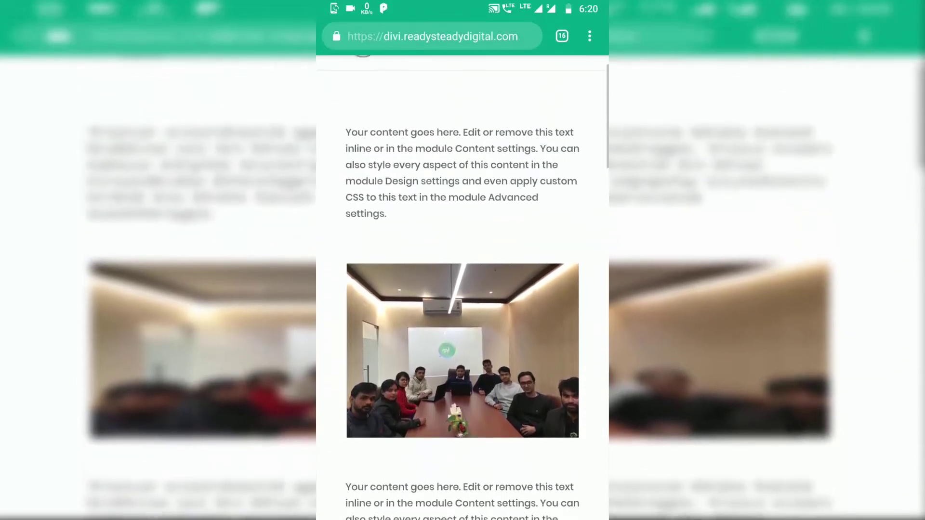
scroll(463, 289, "up", 1)
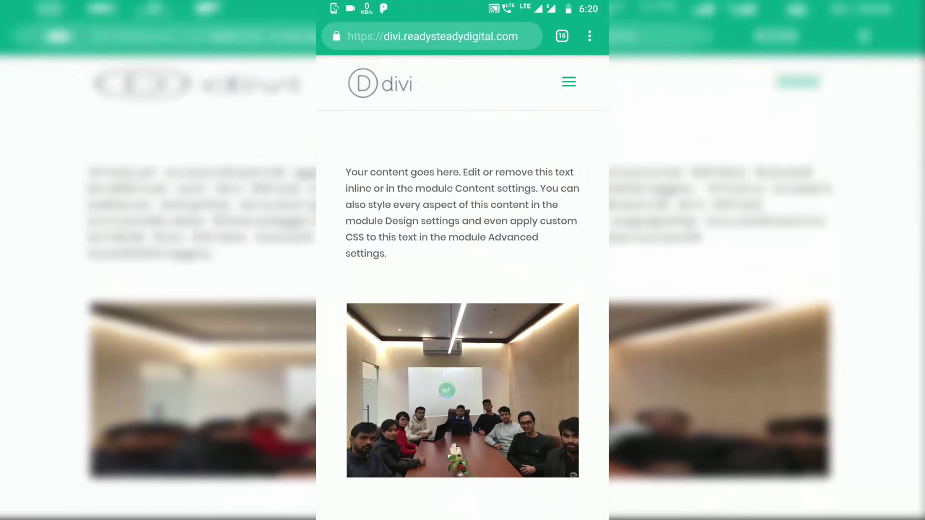